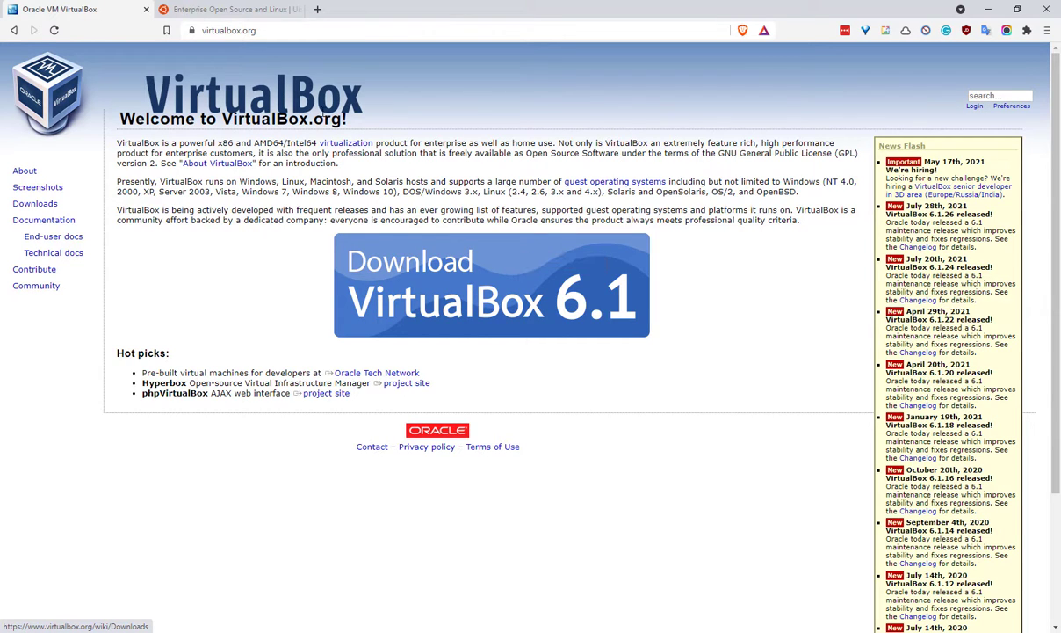
# Open the Ubuntu Desktop download page on the ubuntu.com website.
pyautogui.click(230, 8)
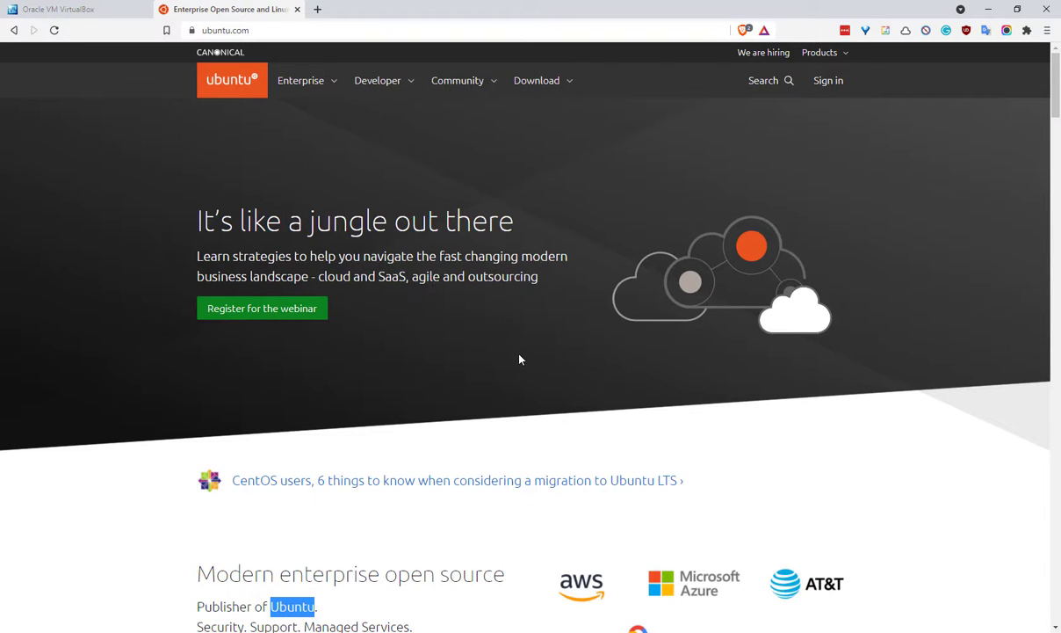
pyautogui.click(536, 82)
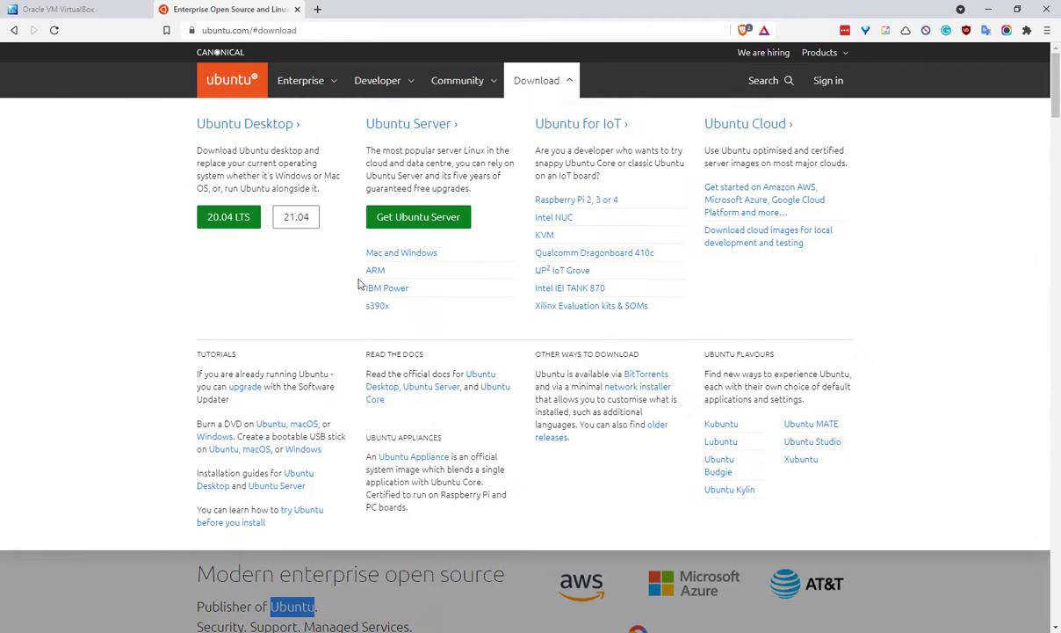
pyautogui.click(266, 127)
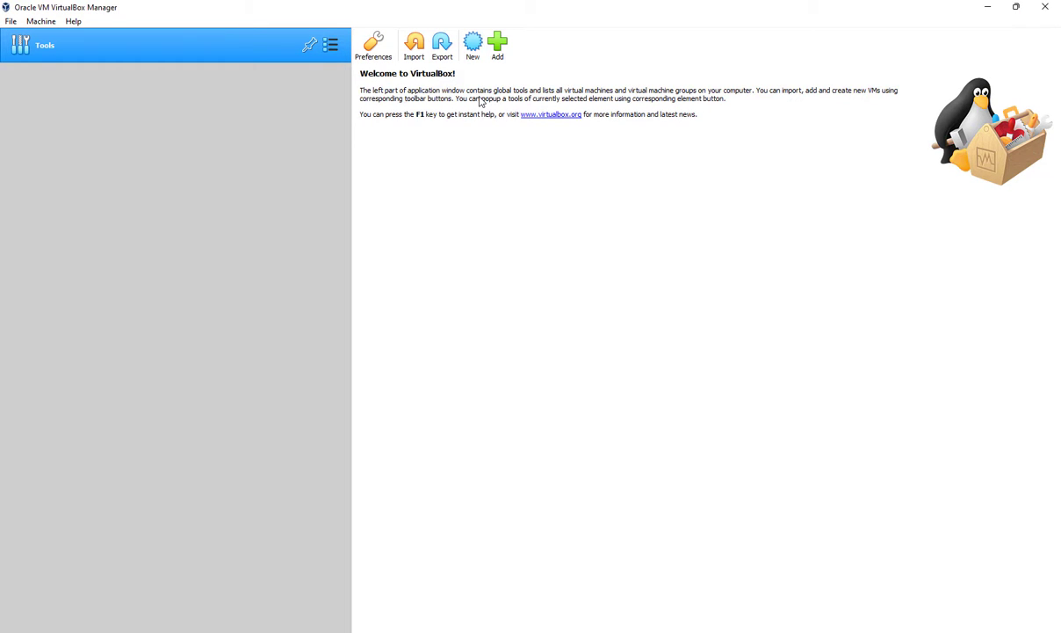
# In VirtualBox, start a new virtual machine named Ubuntu with type Linux and version Ubuntu (64-bit).
pyautogui.click(472, 44)
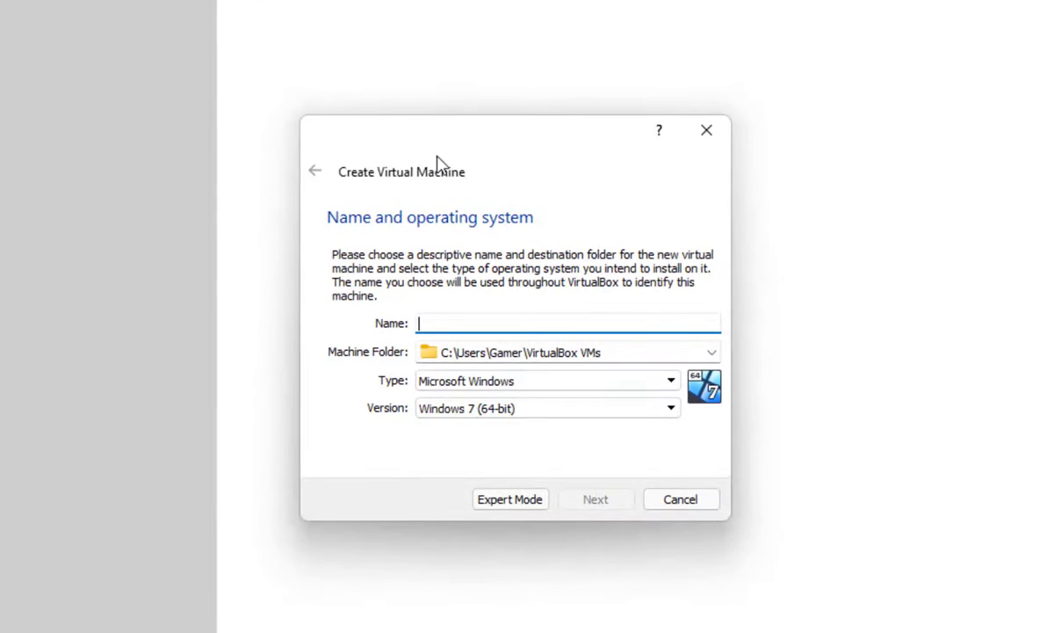
pyautogui.write('Ubuntu')
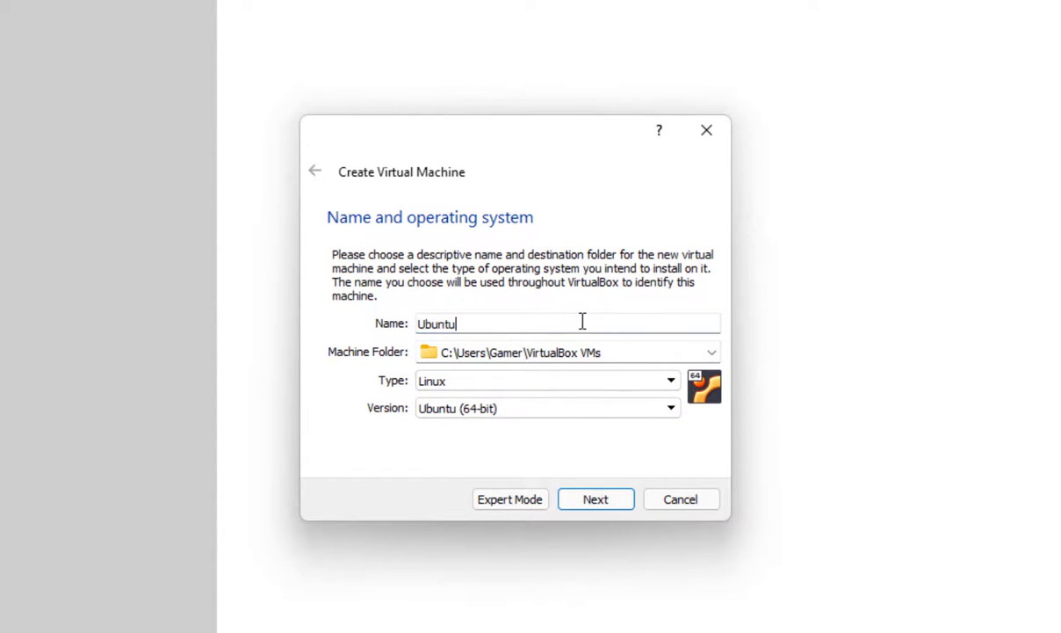
pyautogui.click(632, 354)
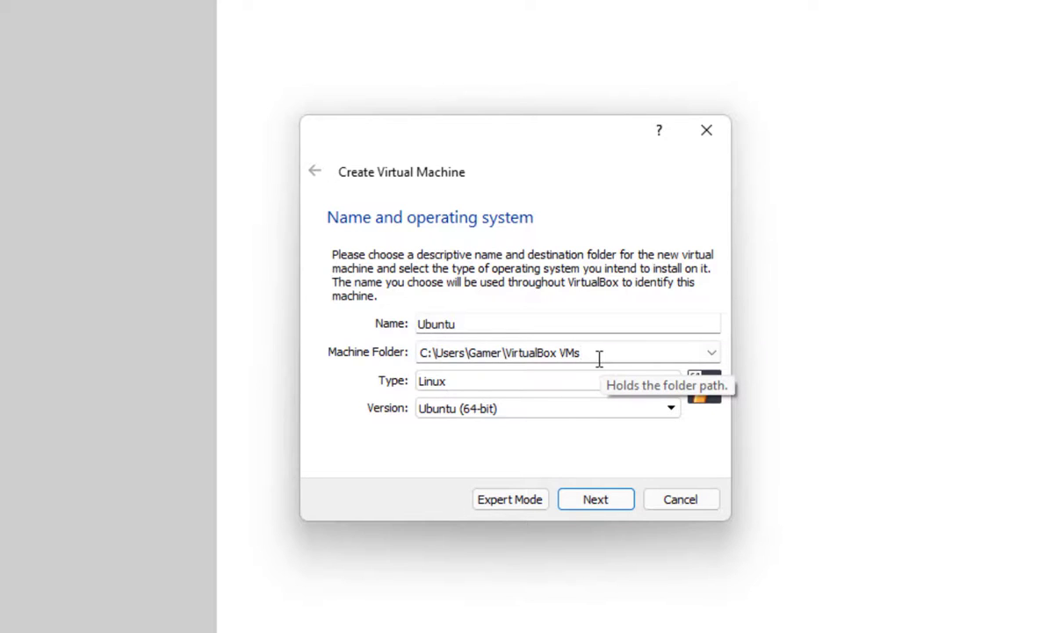
pyautogui.click(536, 384)
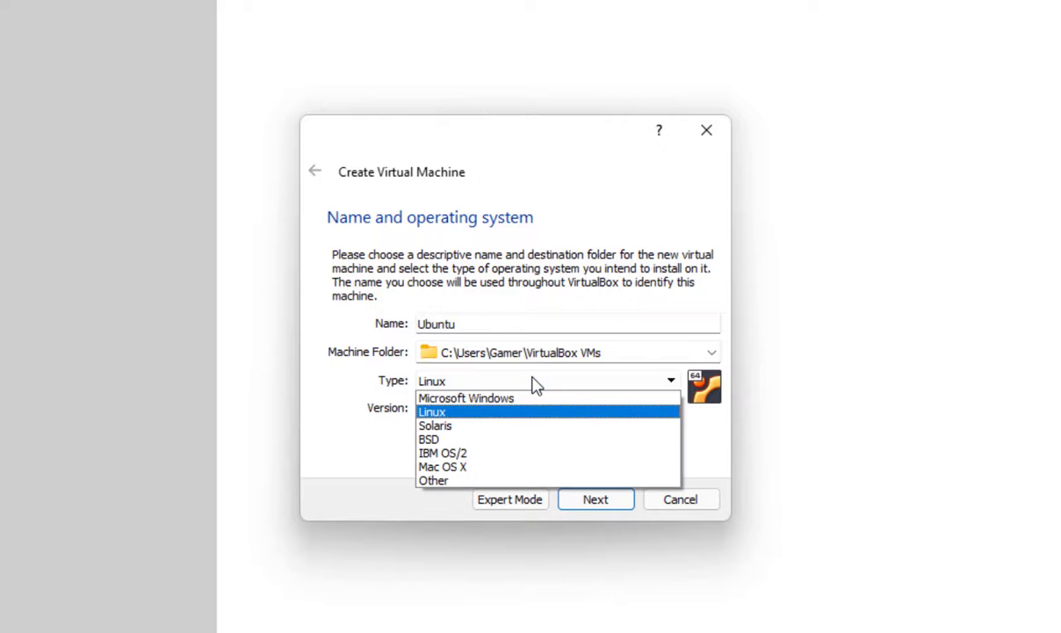
pyautogui.click(531, 383)
pyautogui.click(508, 410)
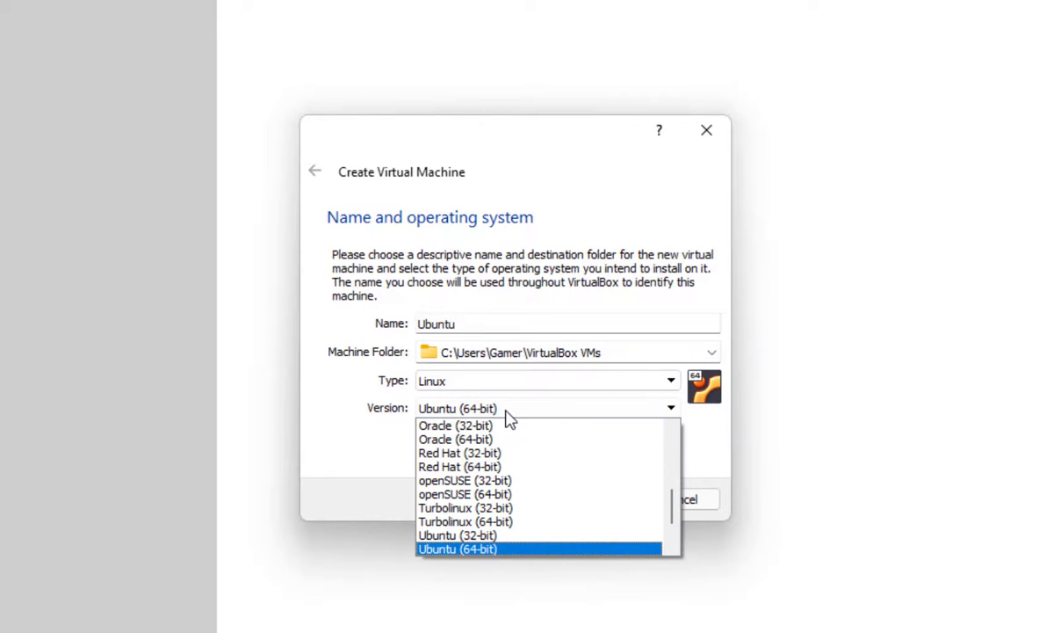
pyautogui.click(518, 550)
pyautogui.click(606, 504)
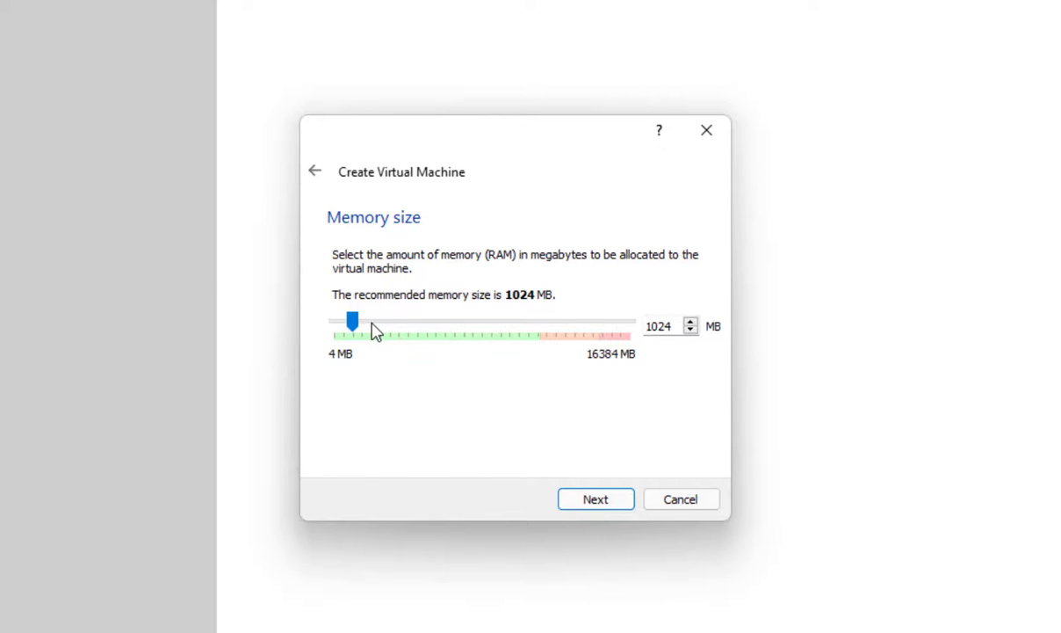
# Allocate 4096 MB of memory to the new virtual machine.
pyautogui.moveTo(353, 332); pyautogui.dragTo(409, 339)
pyautogui.moveTo(411, 326); pyautogui.dragTo(408, 350)
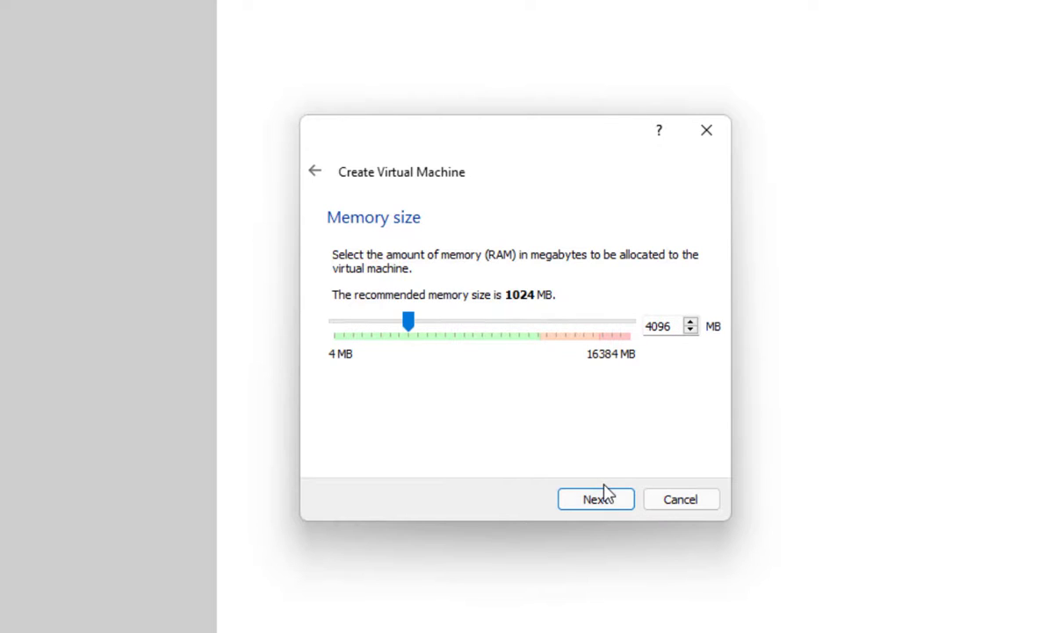
pyautogui.click(598, 501)
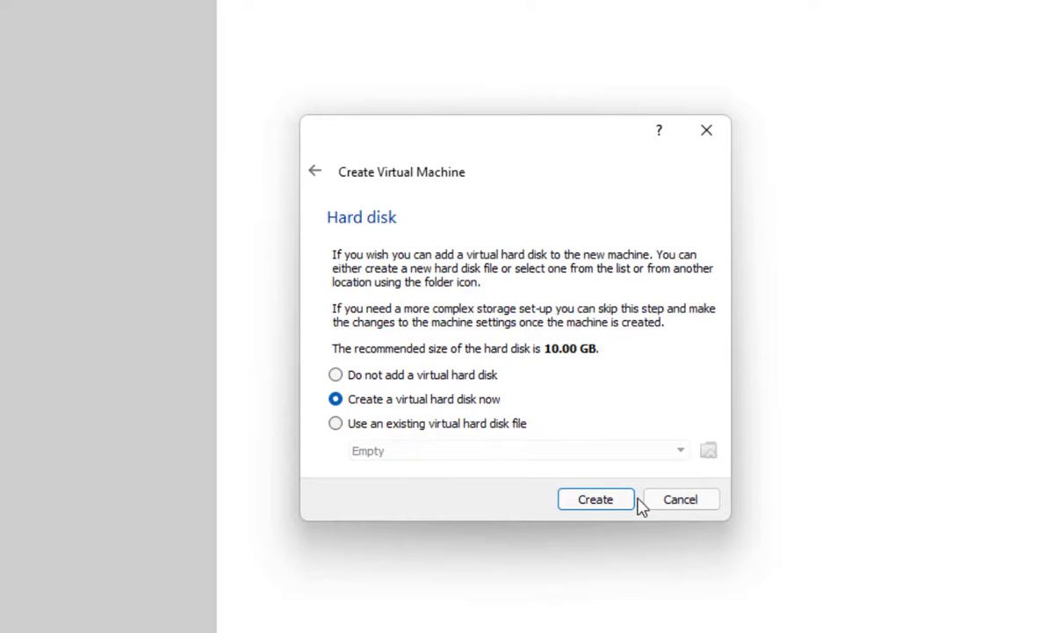
# Create a dynamically allocated VDI virtual hard disk of about 20.13 GB for the new machine.
pyautogui.click(589, 501)
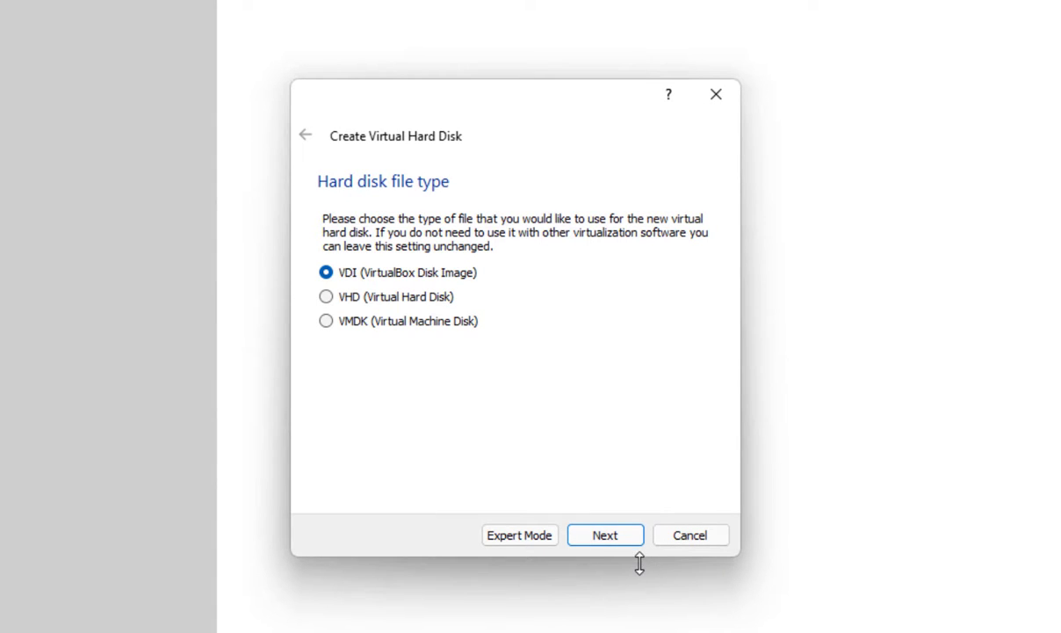
pyautogui.click(602, 544)
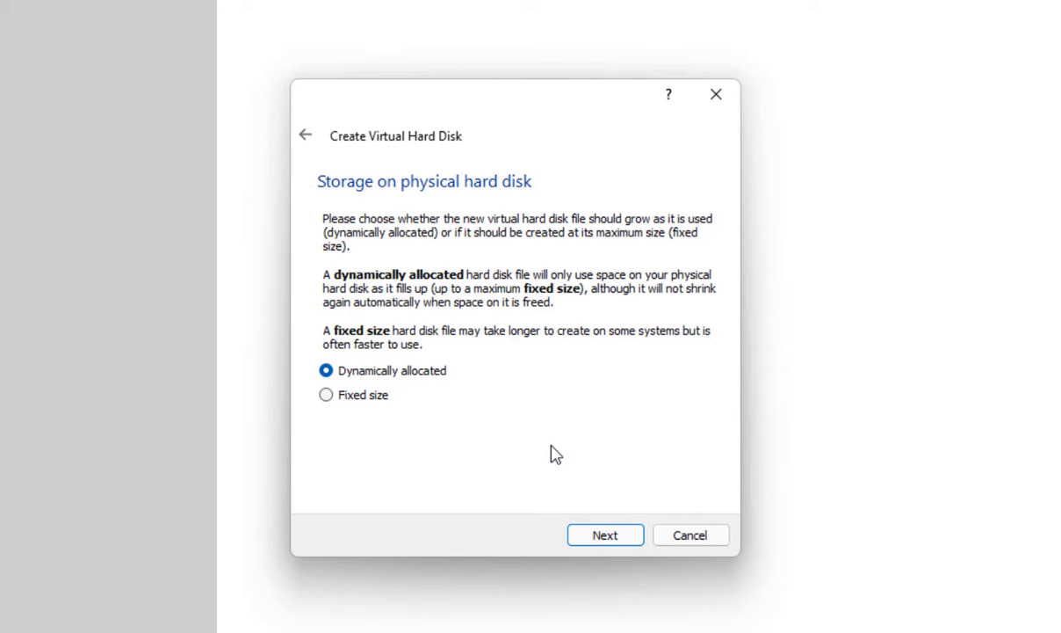
pyautogui.click(365, 401)
pyautogui.click(373, 376)
pyautogui.click(610, 535)
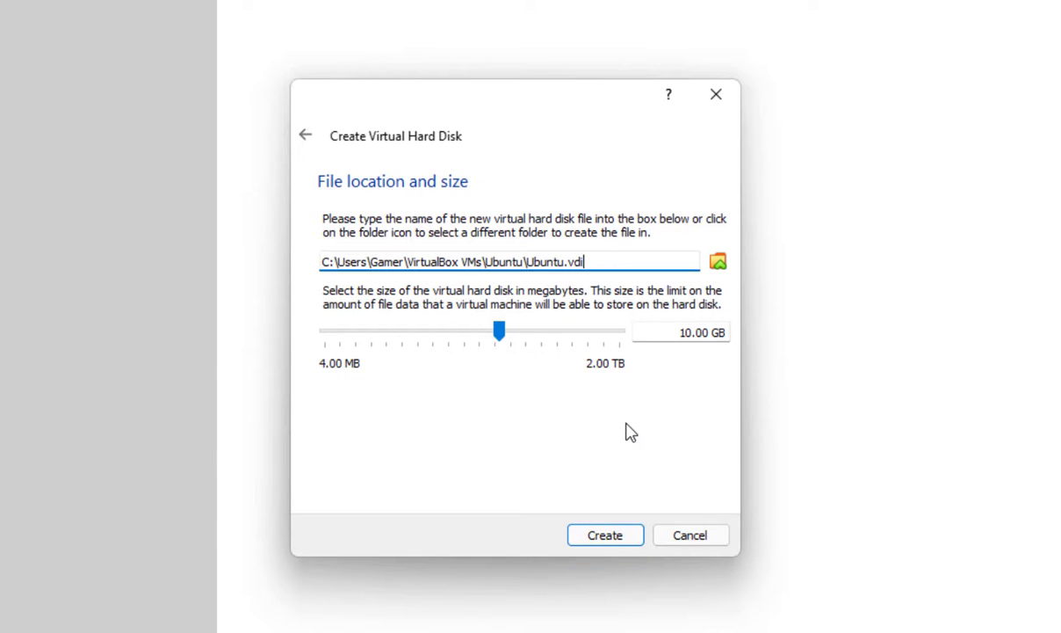
pyautogui.moveTo(499, 331); pyautogui.dragTo(517, 362)
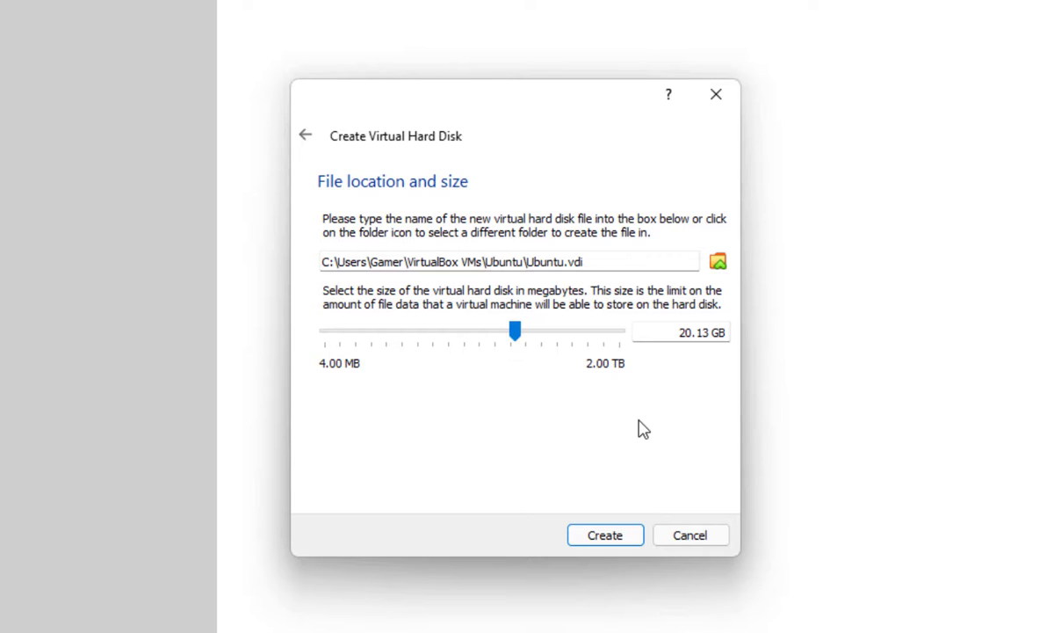
pyautogui.click(605, 536)
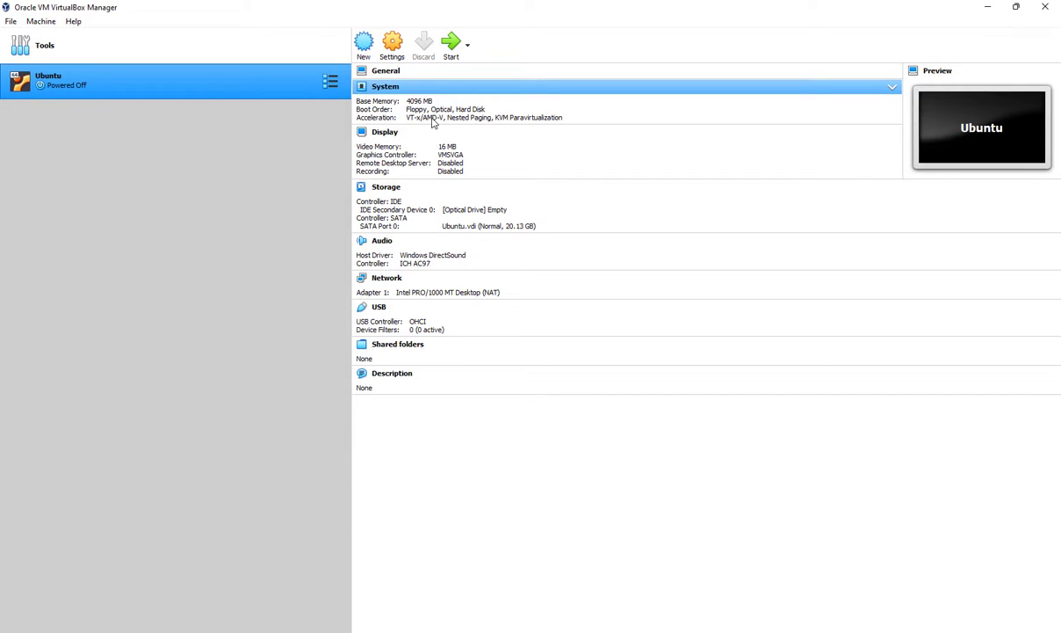
# Assign 2 processors to the Ubuntu virtual machine in its system settings.
pyautogui.click(391, 42)
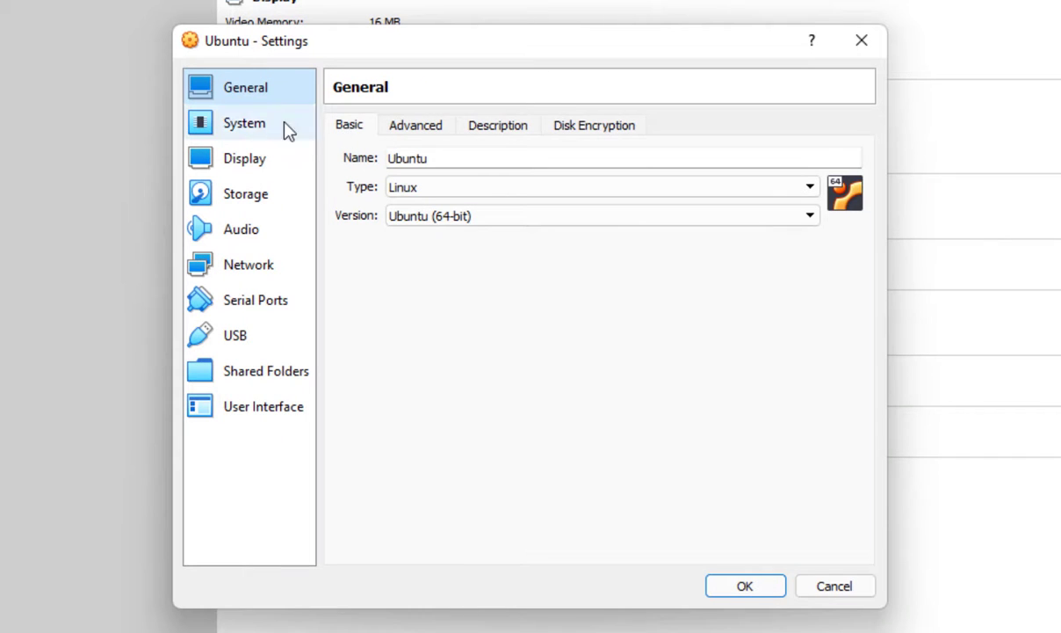
pyautogui.click(246, 127)
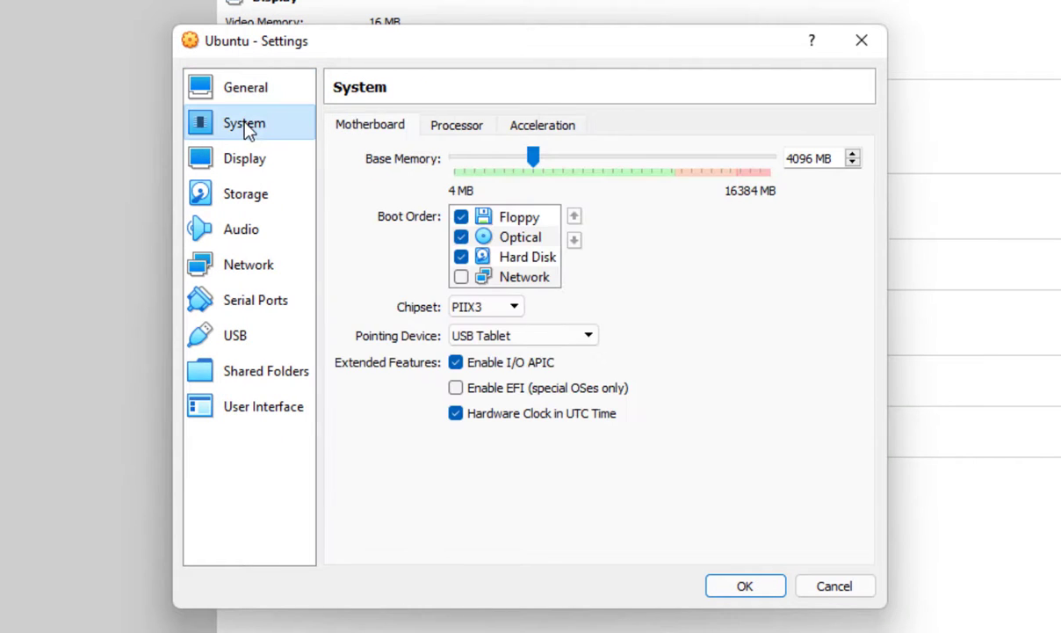
pyautogui.click(456, 126)
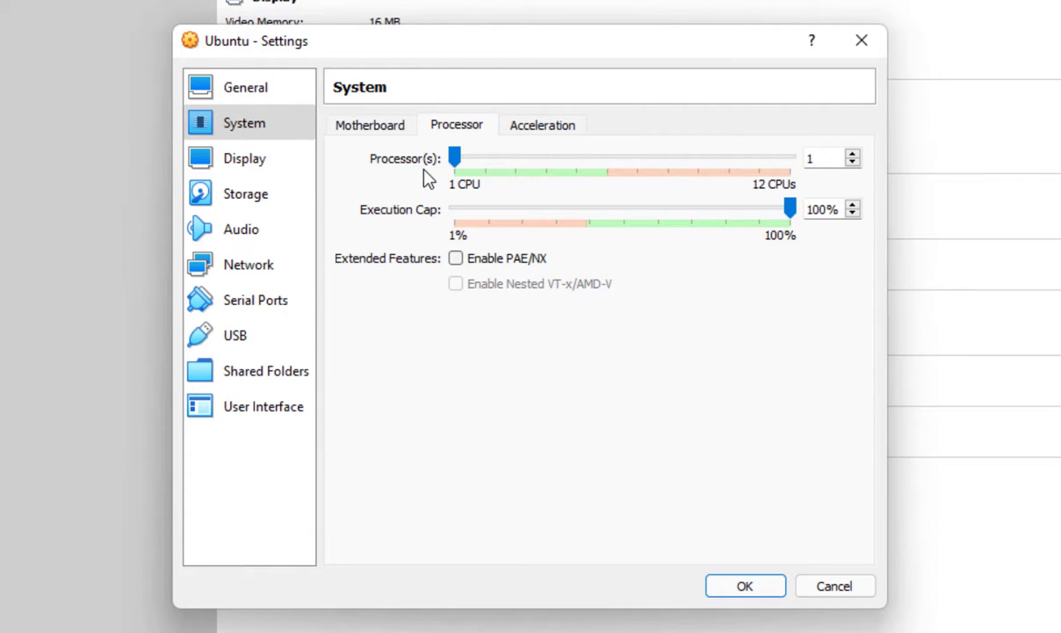
pyautogui.moveTo(455, 158); pyautogui.dragTo(500, 162)
# Set the machine's video memory to 128 MB and enable 3D acceleration.
pyautogui.click(257, 159)
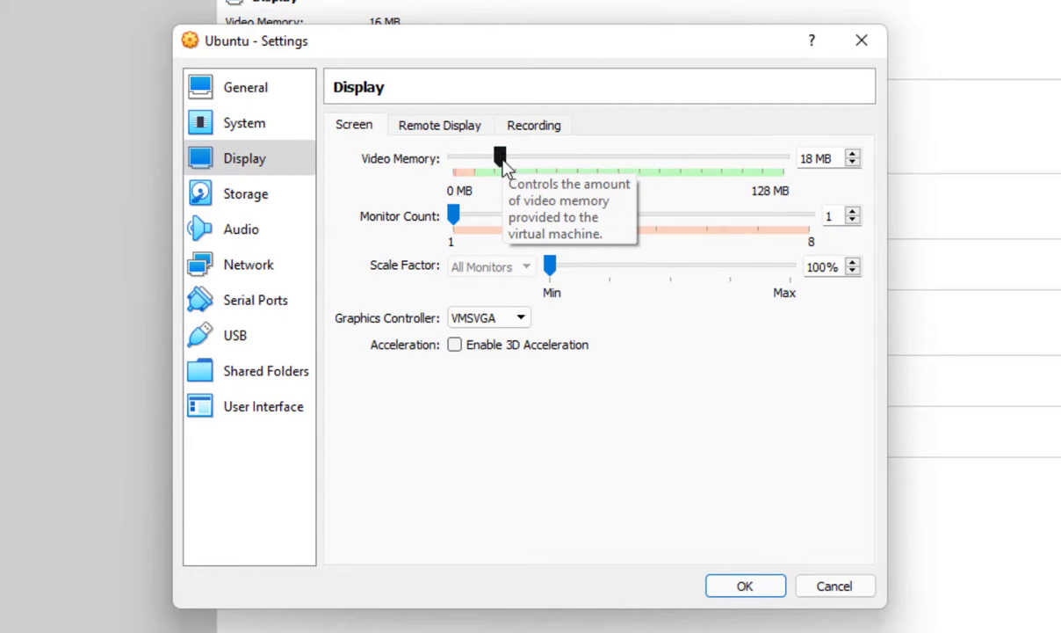
pyautogui.moveTo(503, 163); pyautogui.dragTo(844, 169)
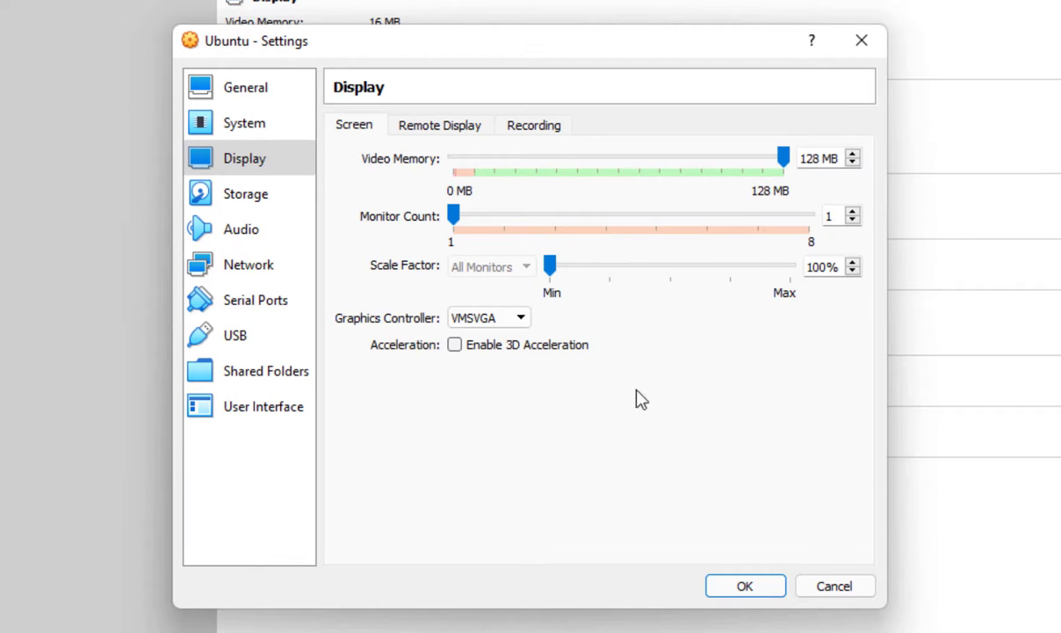
pyautogui.click(486, 348)
# Attach the ubuntu-20.04.2.0-desktop-amd64 disc image to the empty IDE optical drive and save the machine settings.
pyautogui.click(250, 193)
pyautogui.click(400, 176)
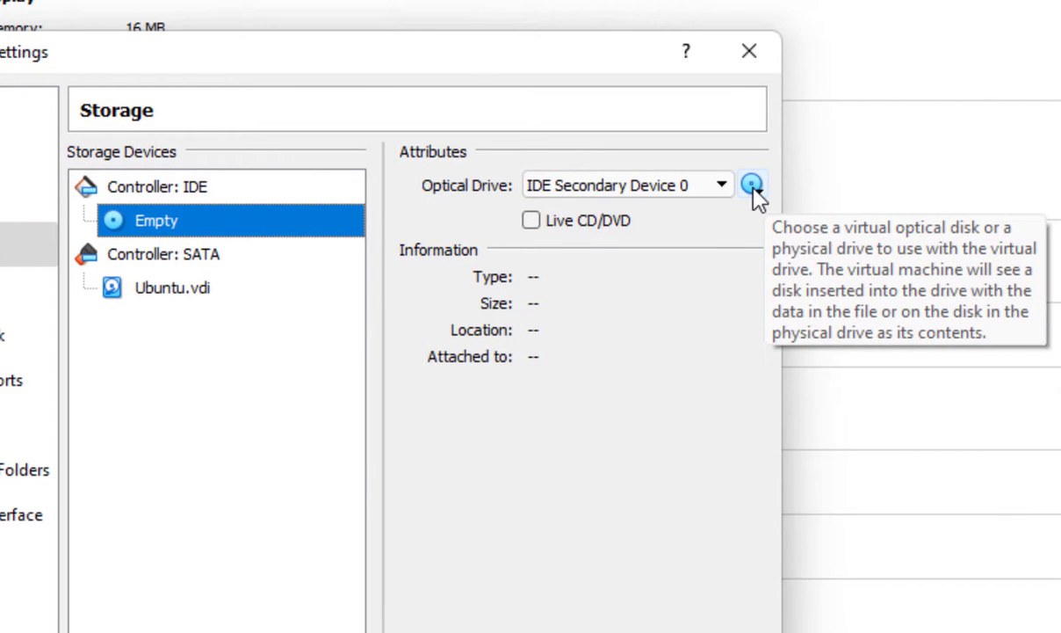
pyautogui.click(753, 186)
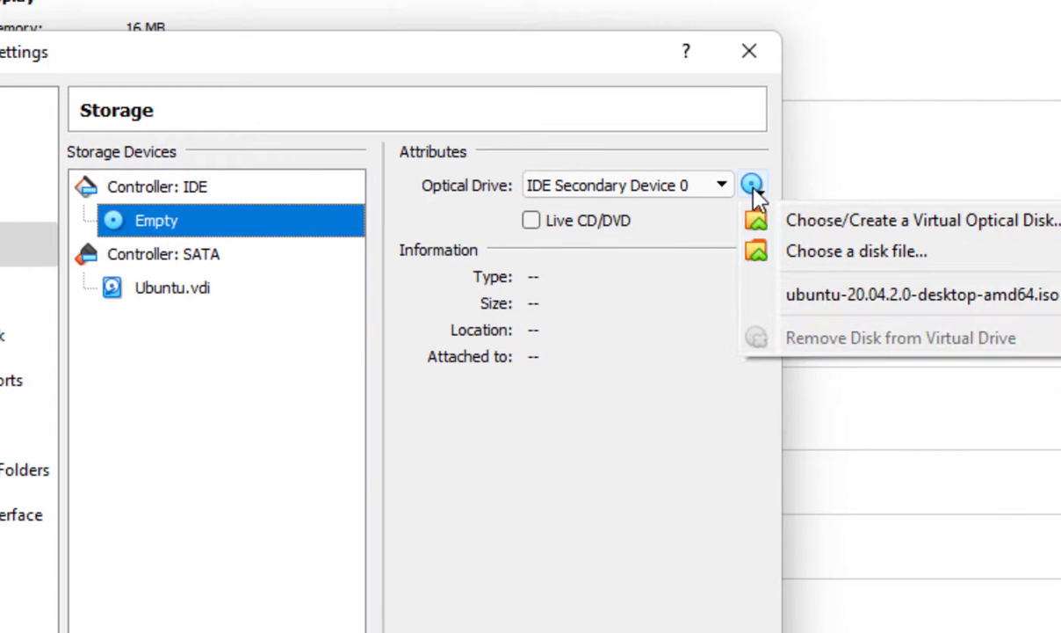
pyautogui.click(797, 257)
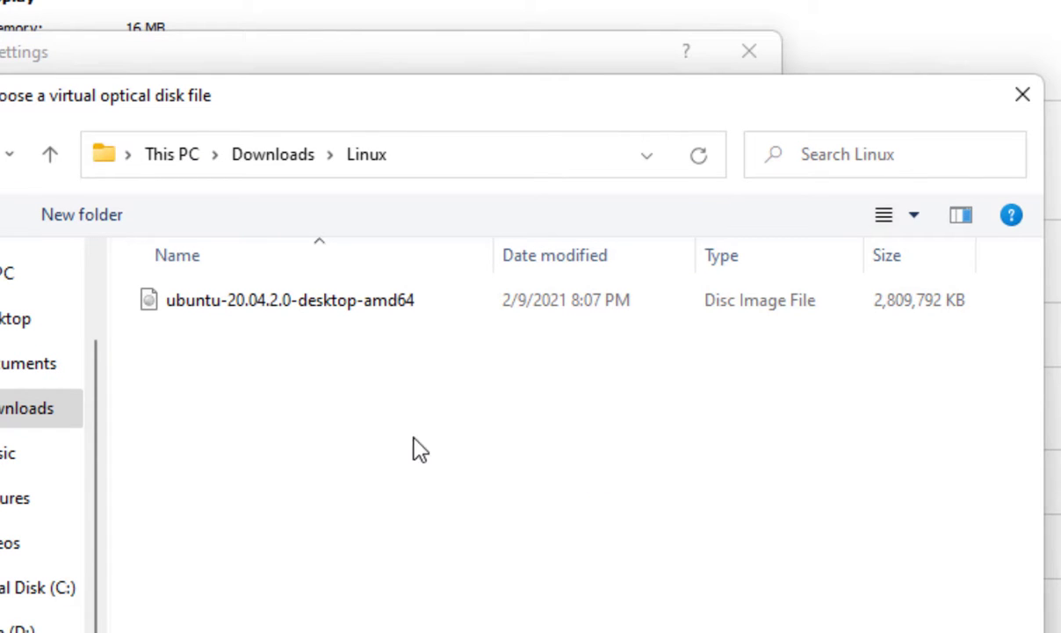
pyautogui.doubleClick(307, 308)
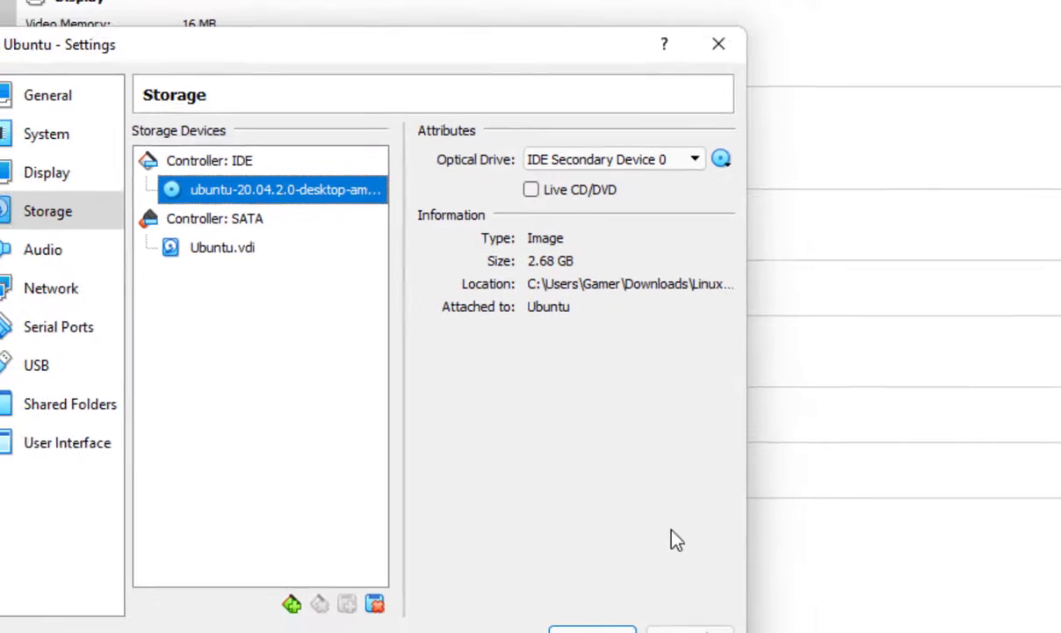
pyautogui.click(592, 629)
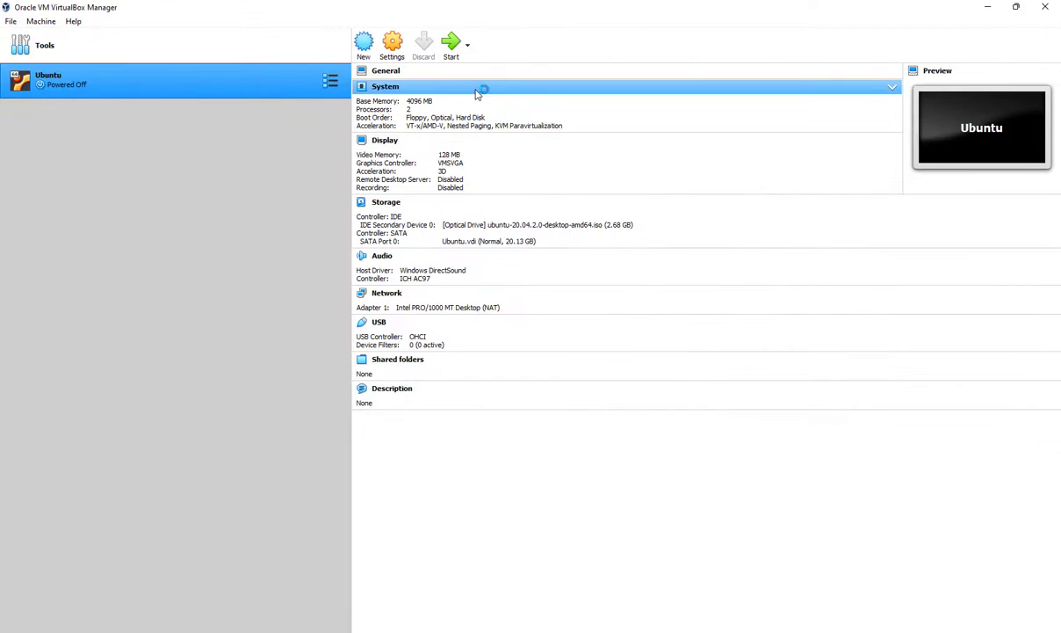
# Start the Ubuntu virtual machine and show it in scaled mode in a maximized window.
pyautogui.click(451, 42)
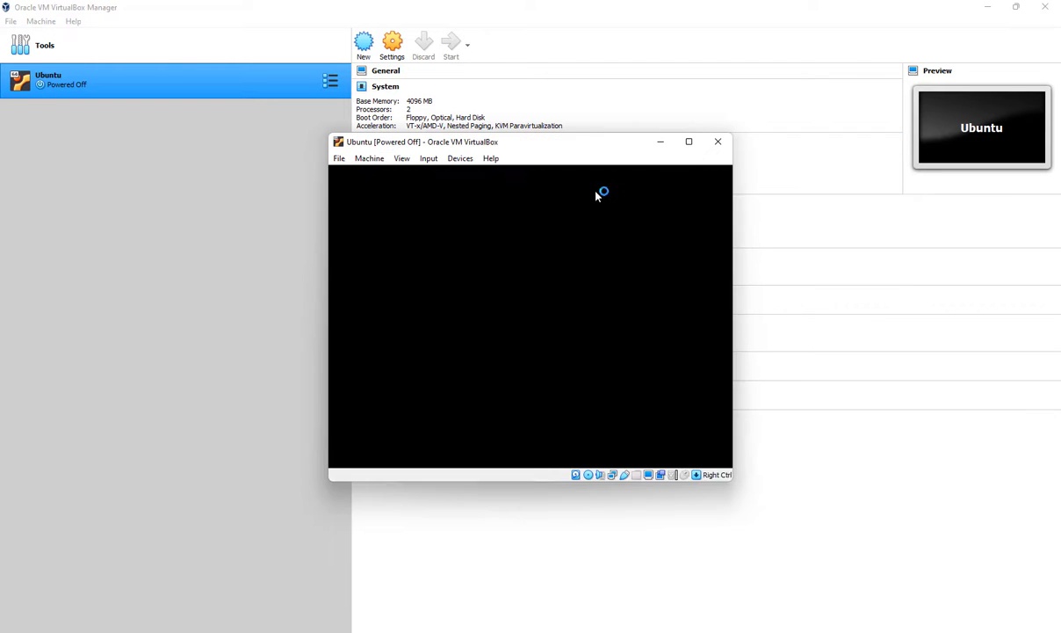
pyautogui.click(688, 140)
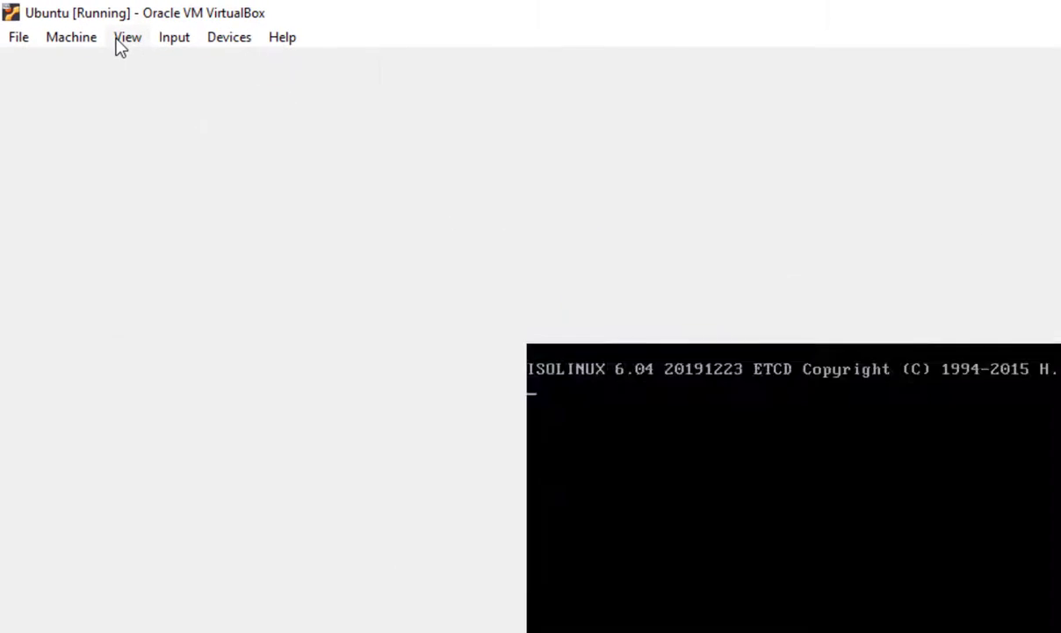
pyautogui.click(71, 23)
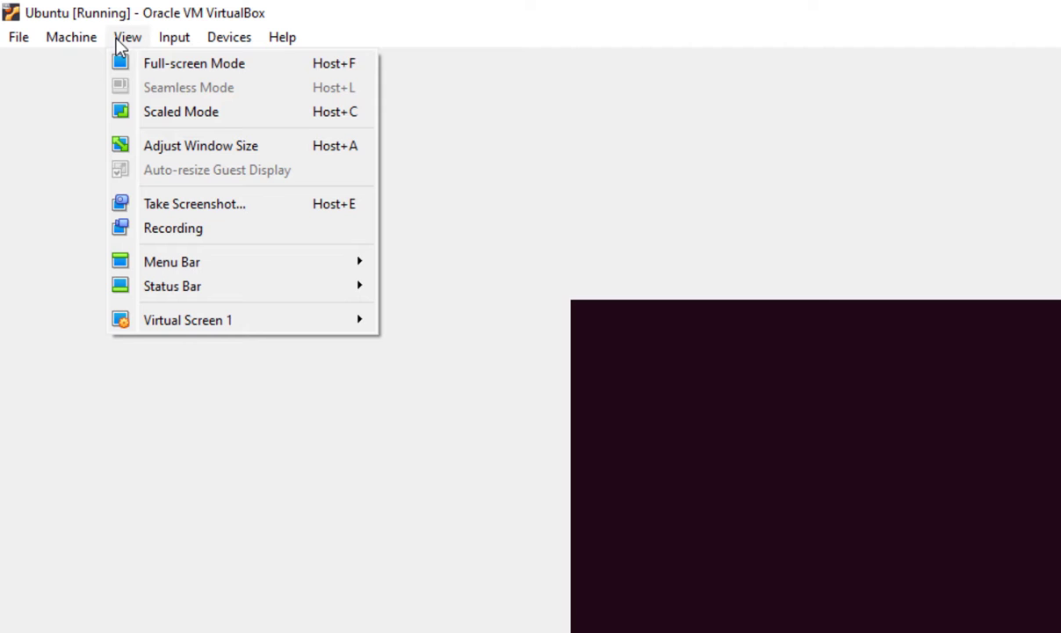
pyautogui.click(185, 109)
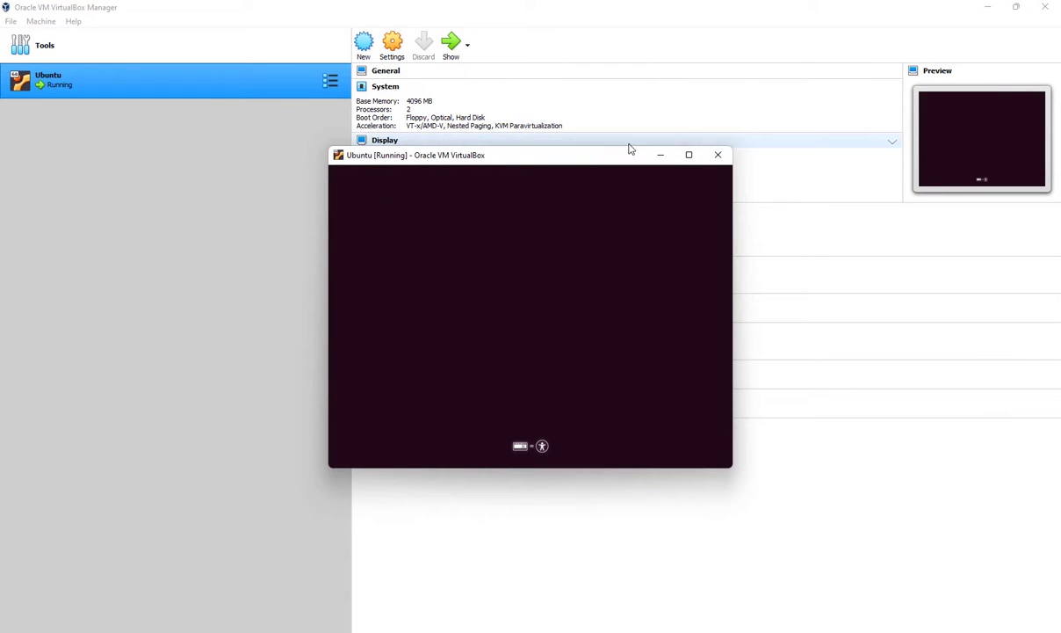
pyautogui.click(689, 154)
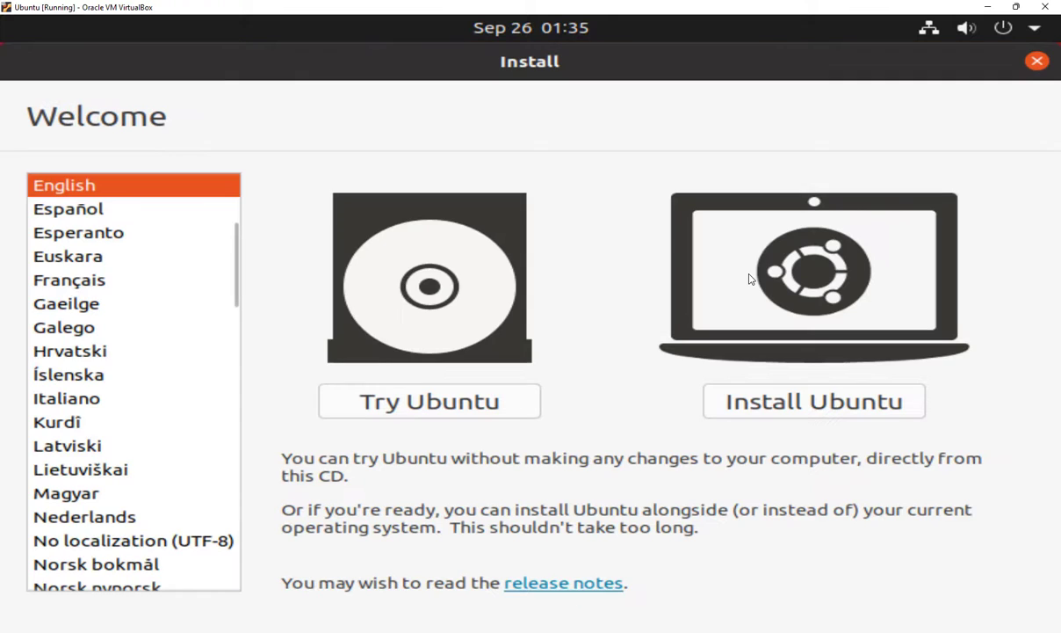
# Start installing Ubuntu with the English (US) keyboard, normal installation, updates downloaded during install, and the whole disk erased.
pyautogui.click(761, 406)
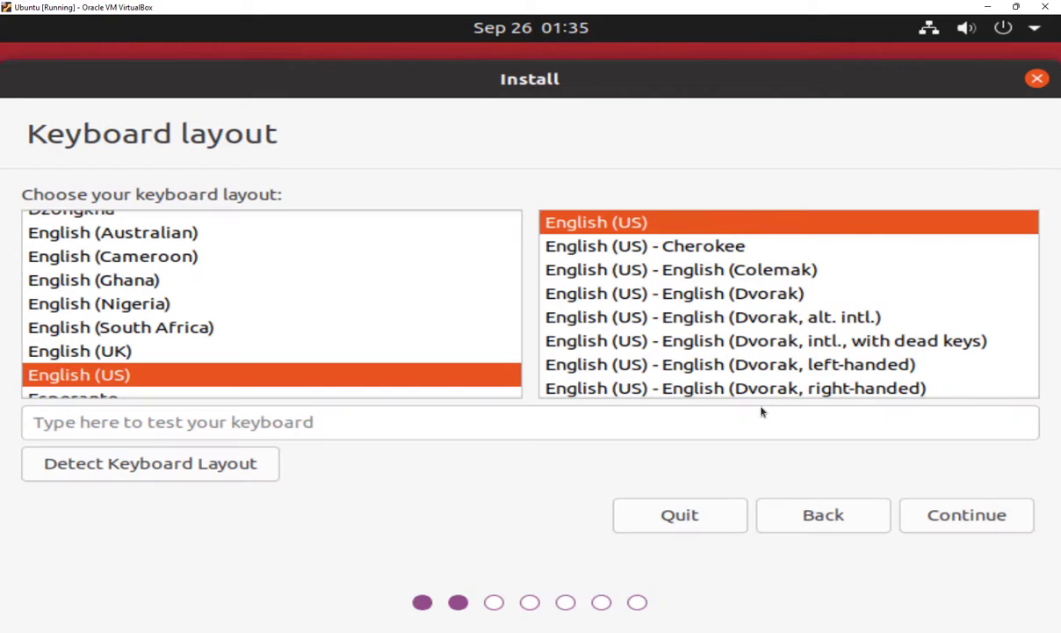
pyautogui.click(969, 515)
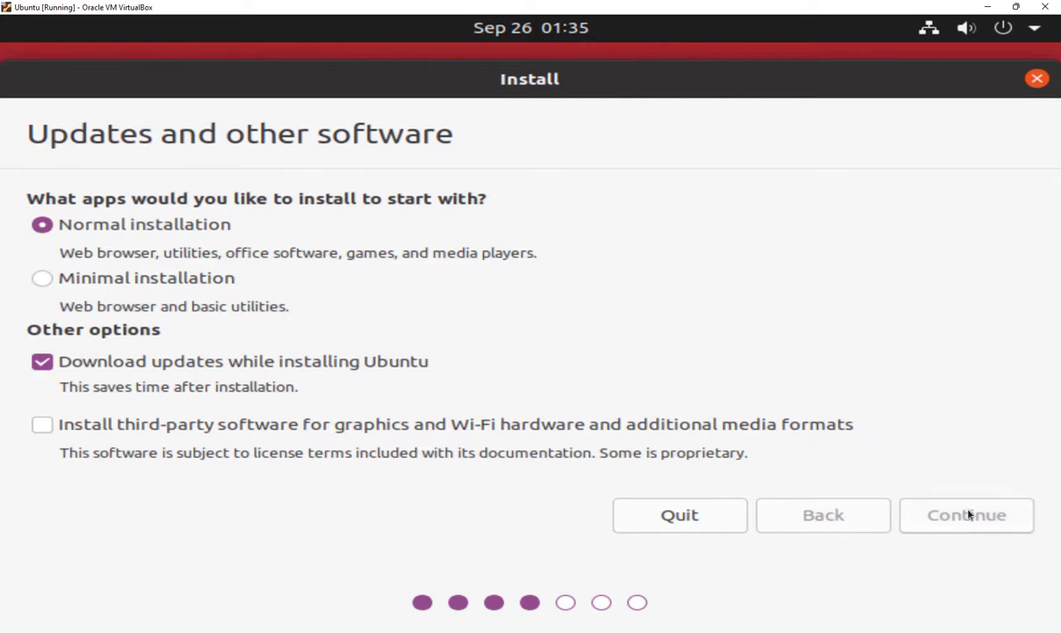
pyautogui.click(930, 517)
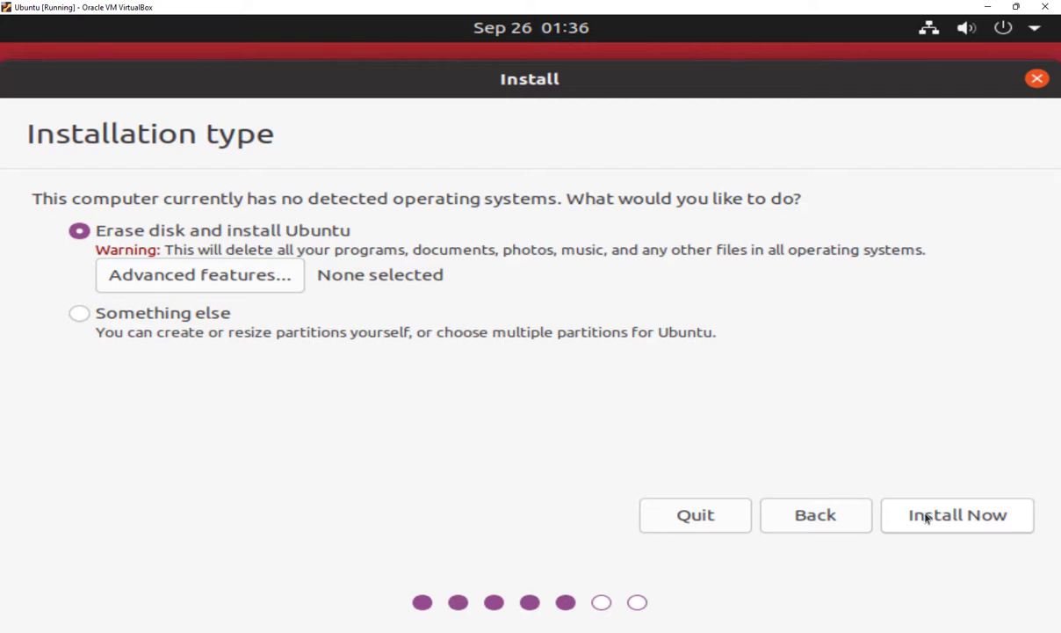
pyautogui.click(927, 517)
pyautogui.click(991, 466)
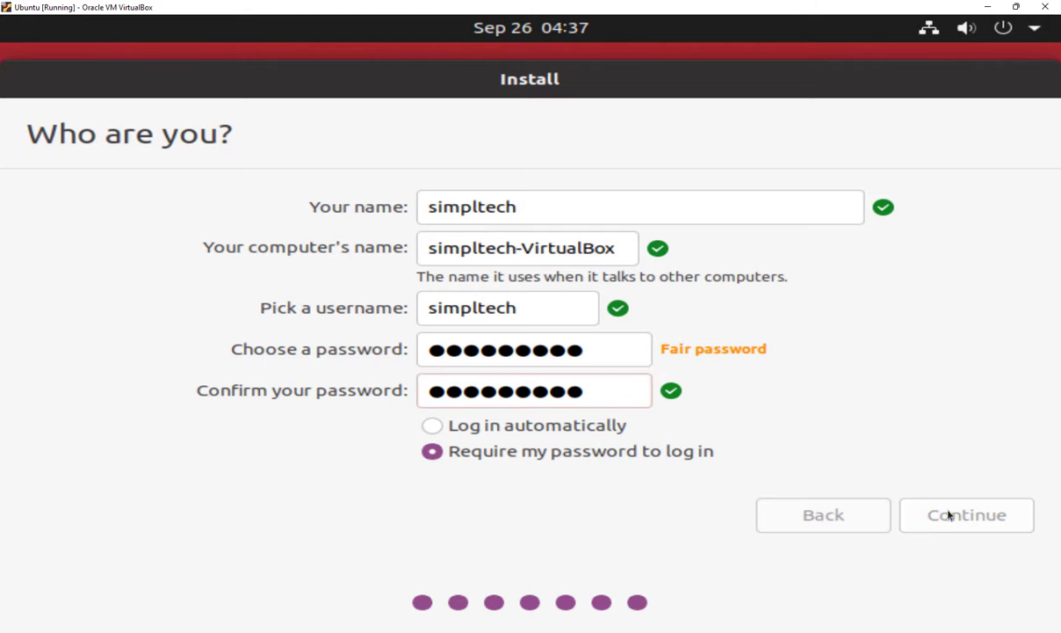
# Confirm the user account details with password login required, complete the installation, and restart into the installed Ubuntu system.
pyautogui.click(949, 516)
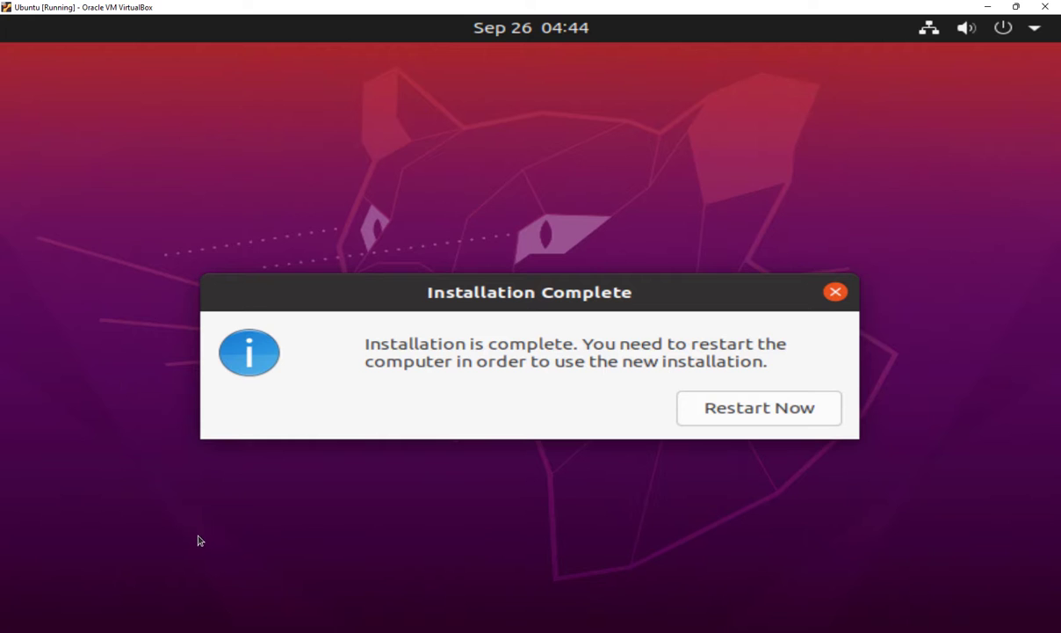
pyautogui.click(722, 402)
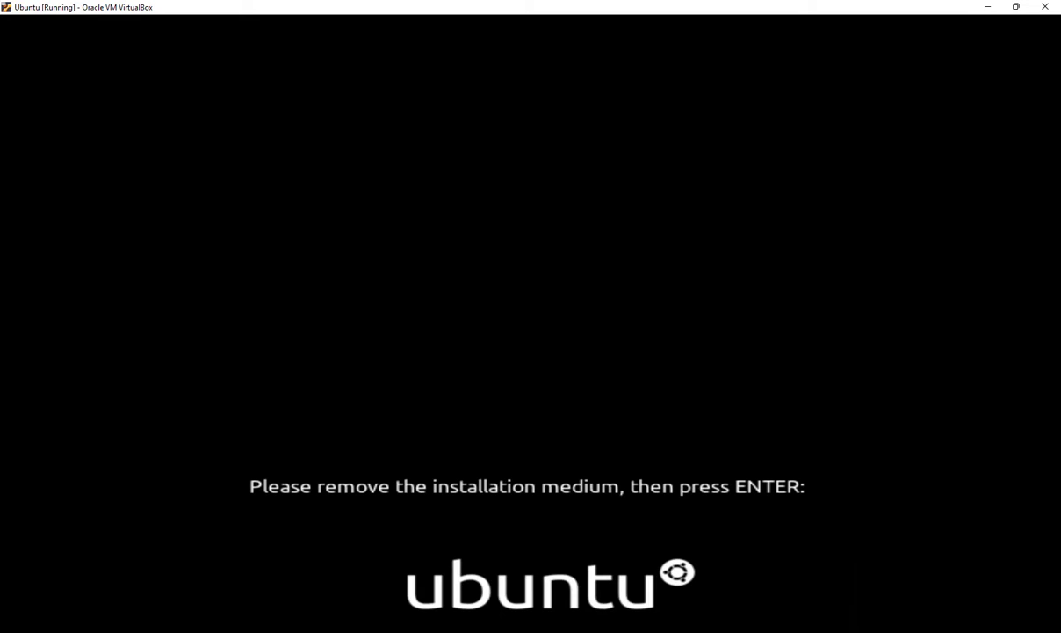
pyautogui.press('Return')
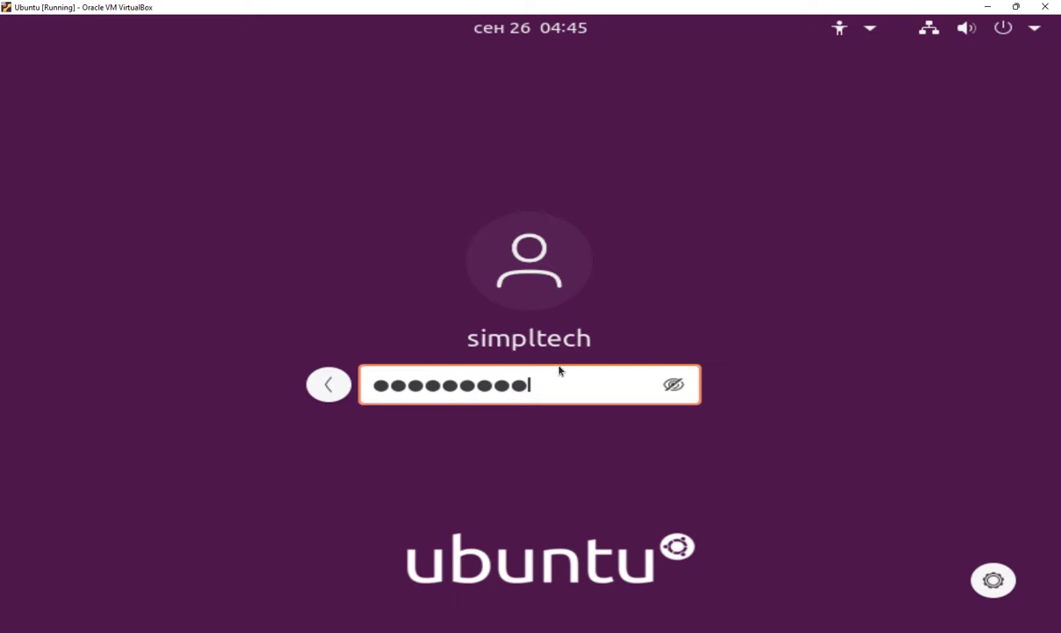
# Log in with the account password and dismiss the Welcome to Ubuntu setup without connecting online accounts or setting up Livepatch.
pyautogui.press('Return')
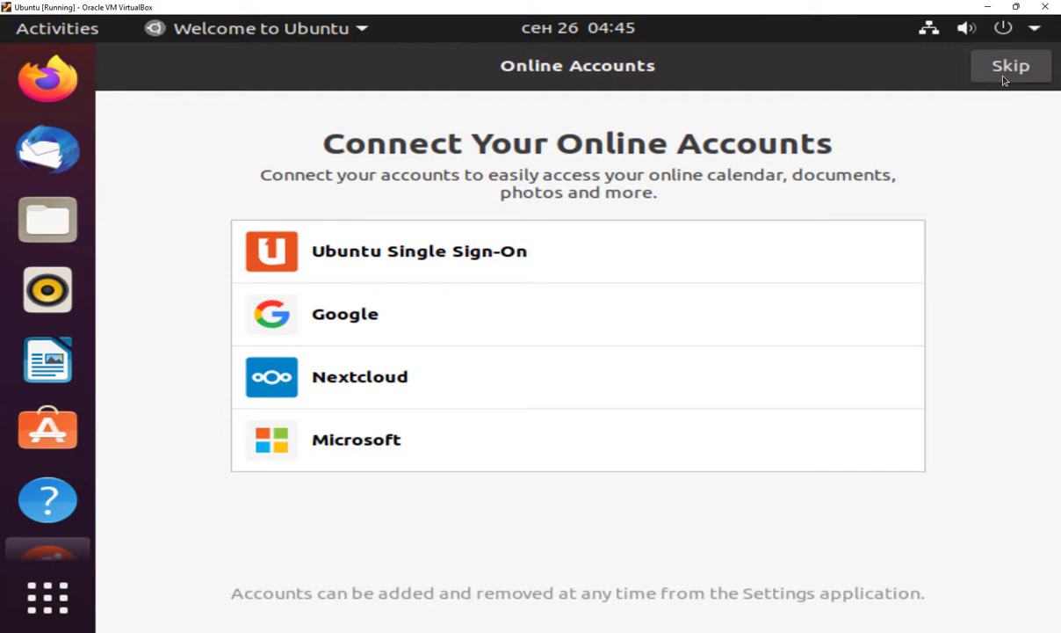
pyautogui.click(1010, 67)
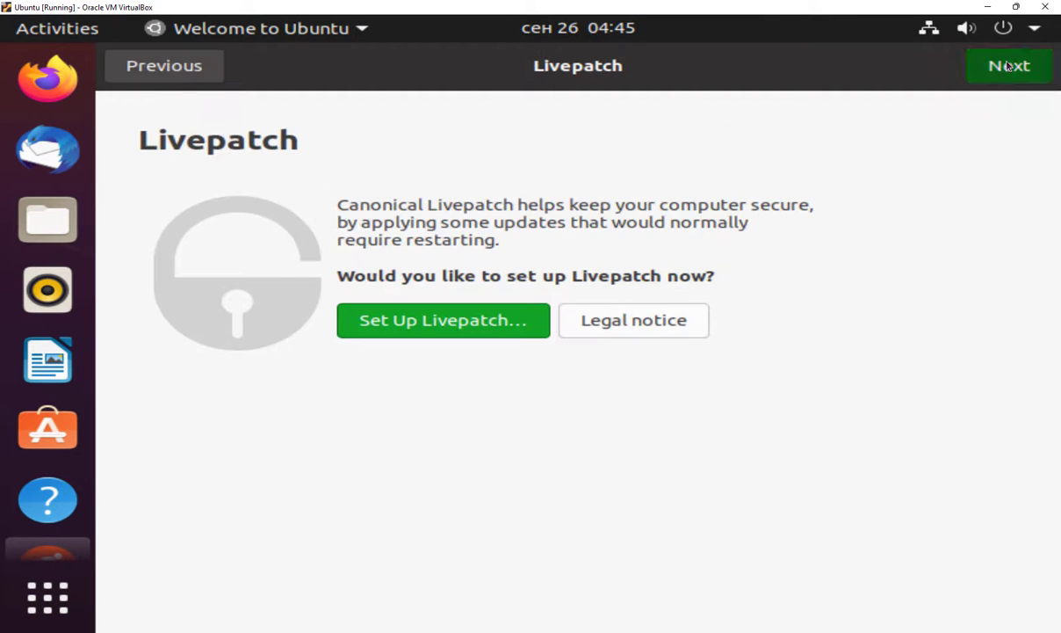
pyautogui.click(1009, 66)
pyautogui.click(1009, 67)
pyautogui.click(1008, 67)
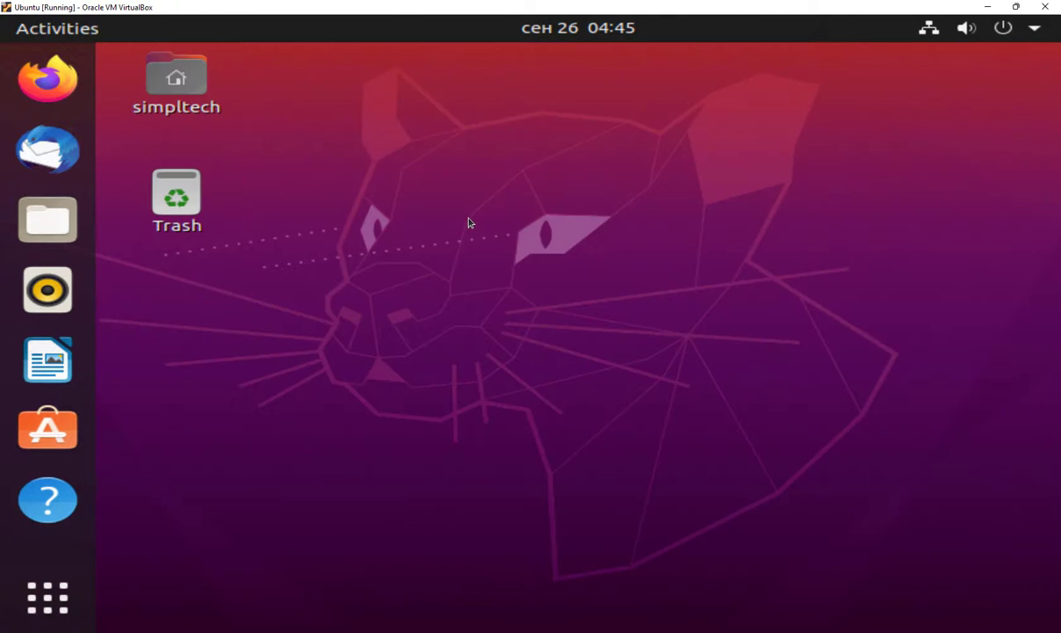
# Set the Ubuntu display resolution to 1680 × 1050 (16:10) and apply it.
pyautogui.rightClick(470, 189)
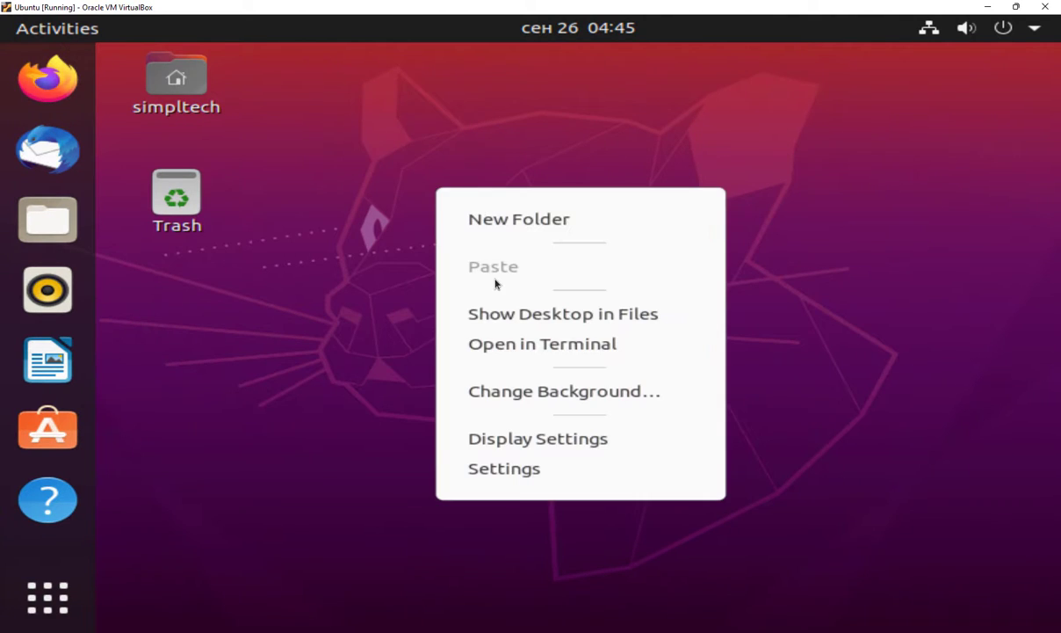
pyautogui.click(523, 438)
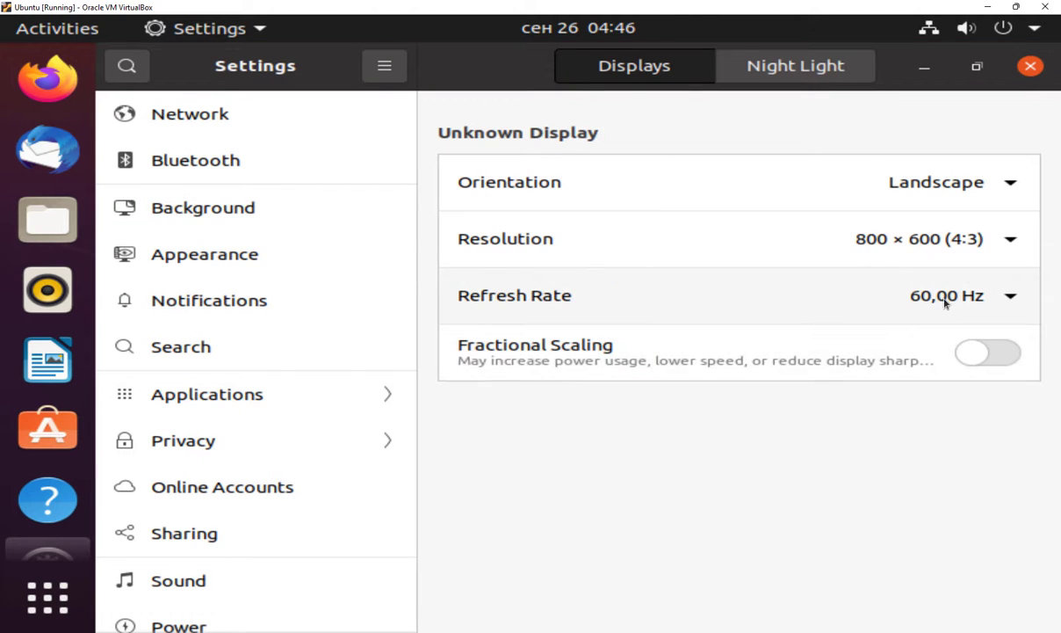
pyautogui.click(939, 238)
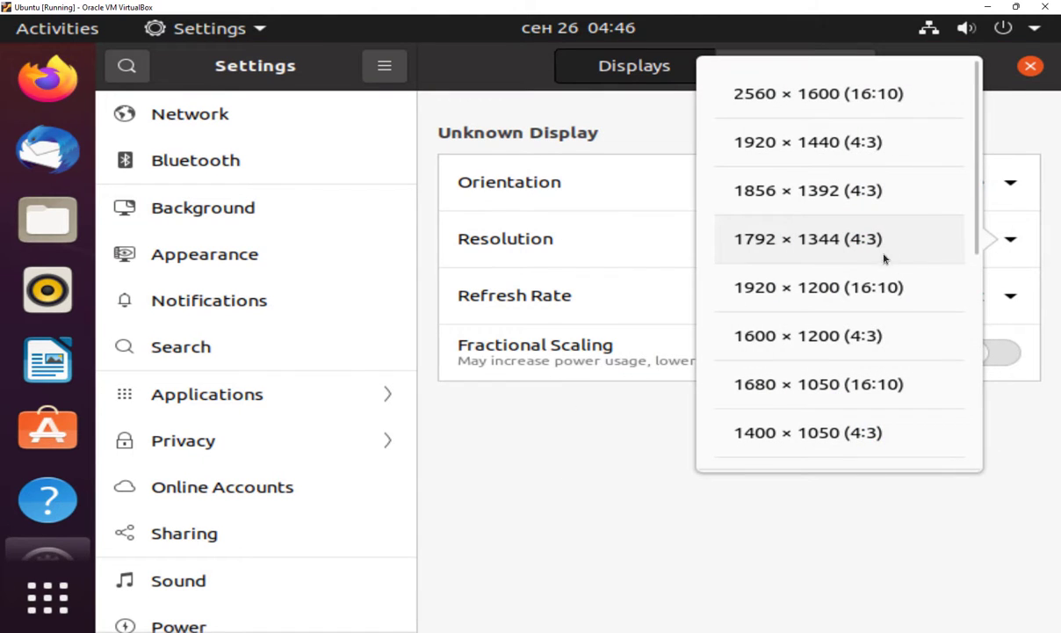
pyautogui.click(839, 391)
pyautogui.click(1005, 64)
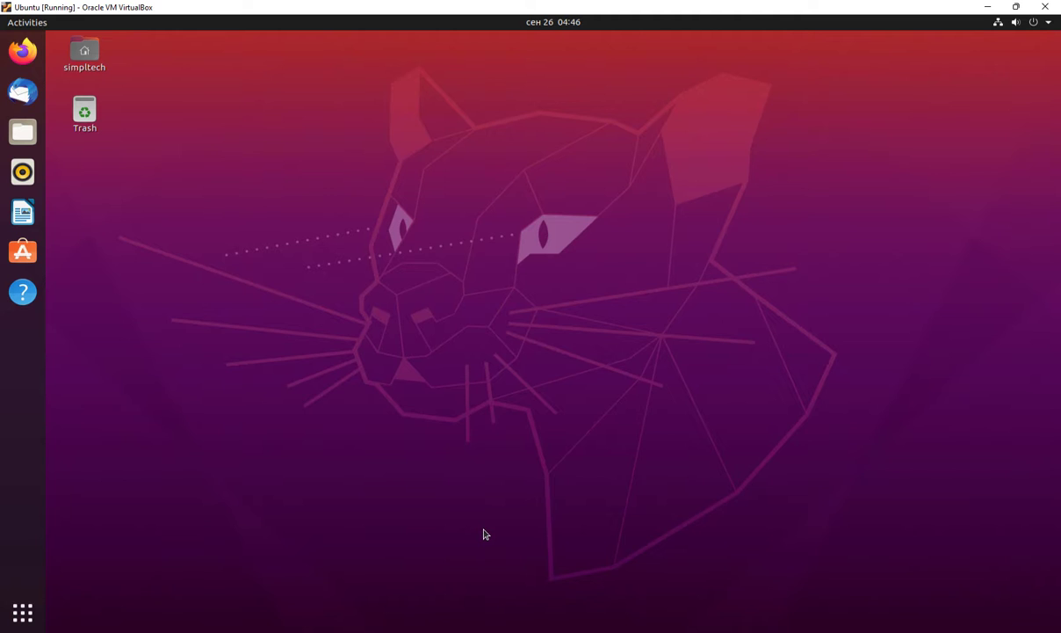
# Browse all and frequent applications, and look through the Appearance, Notifications and Privacy pages in Settings.
pyautogui.click(23, 613)
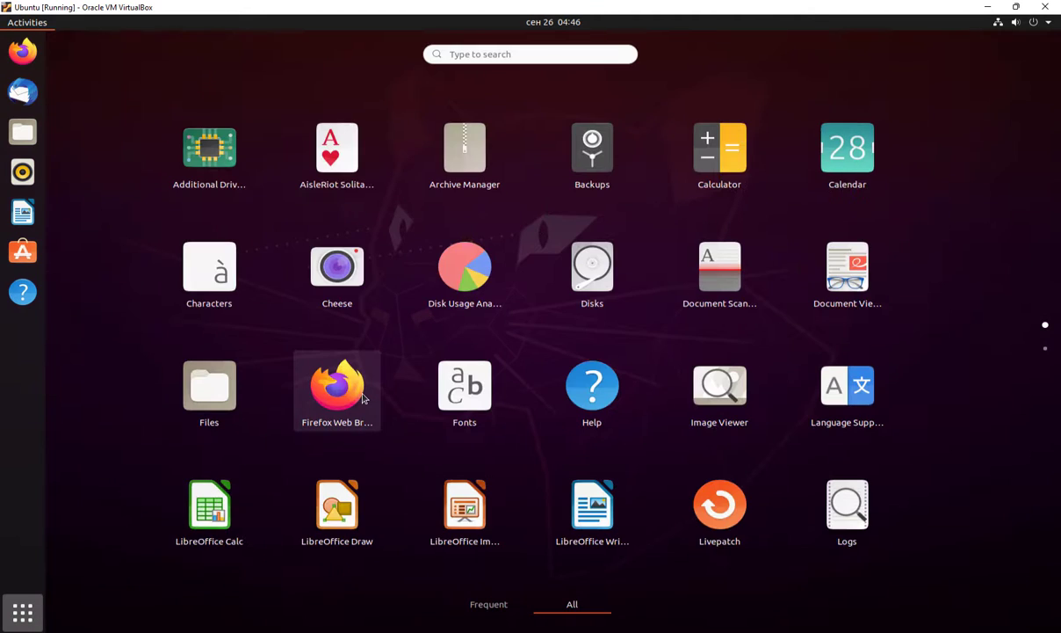
pyautogui.click(488, 603)
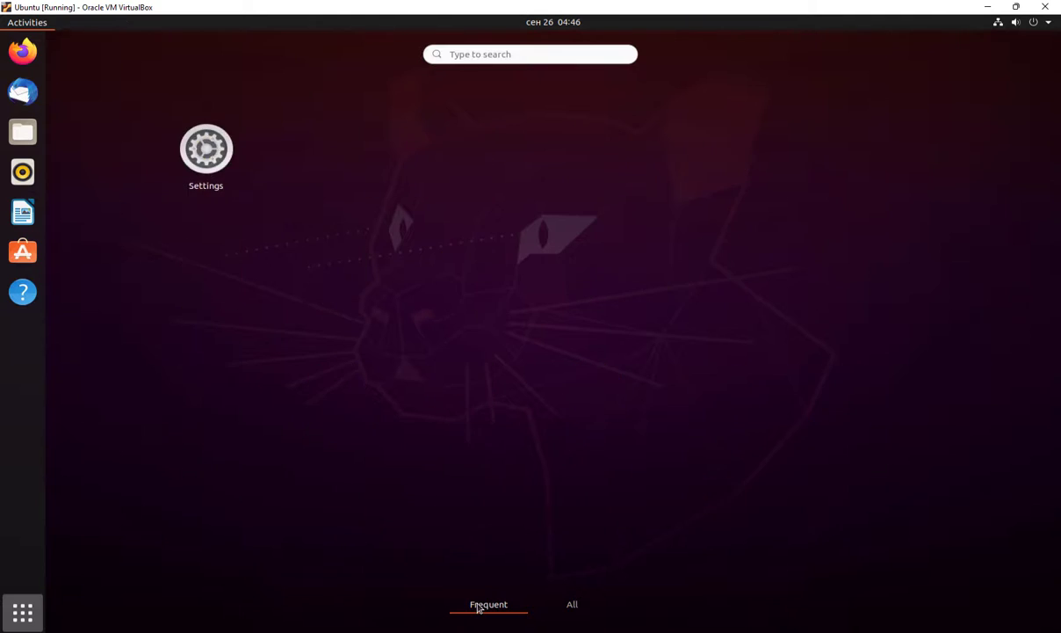
pyautogui.click(207, 148)
pyautogui.click(330, 212)
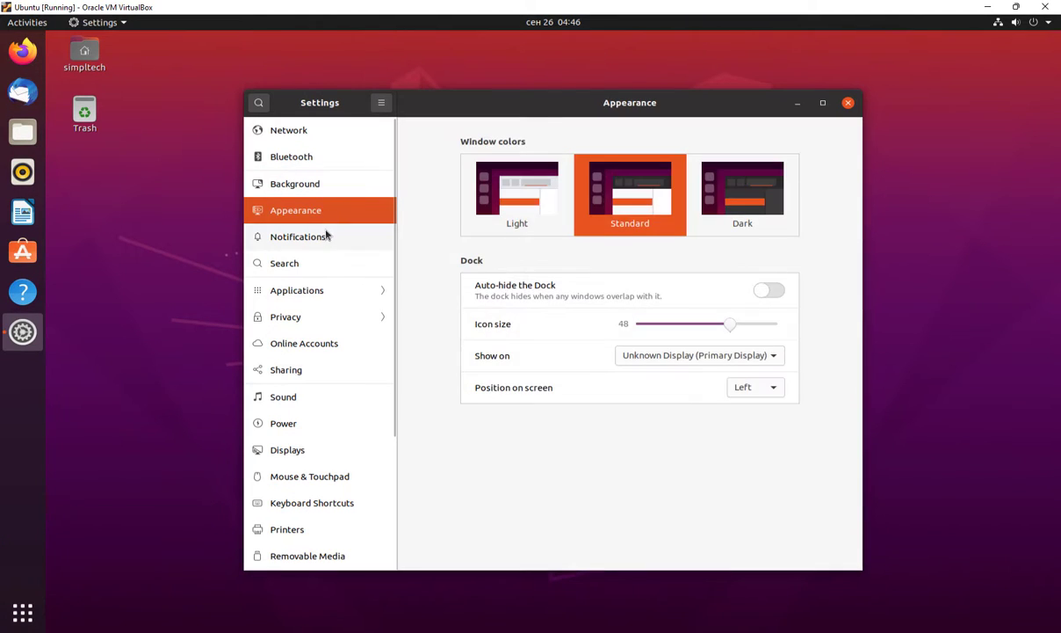
pyautogui.click(326, 238)
pyautogui.click(307, 317)
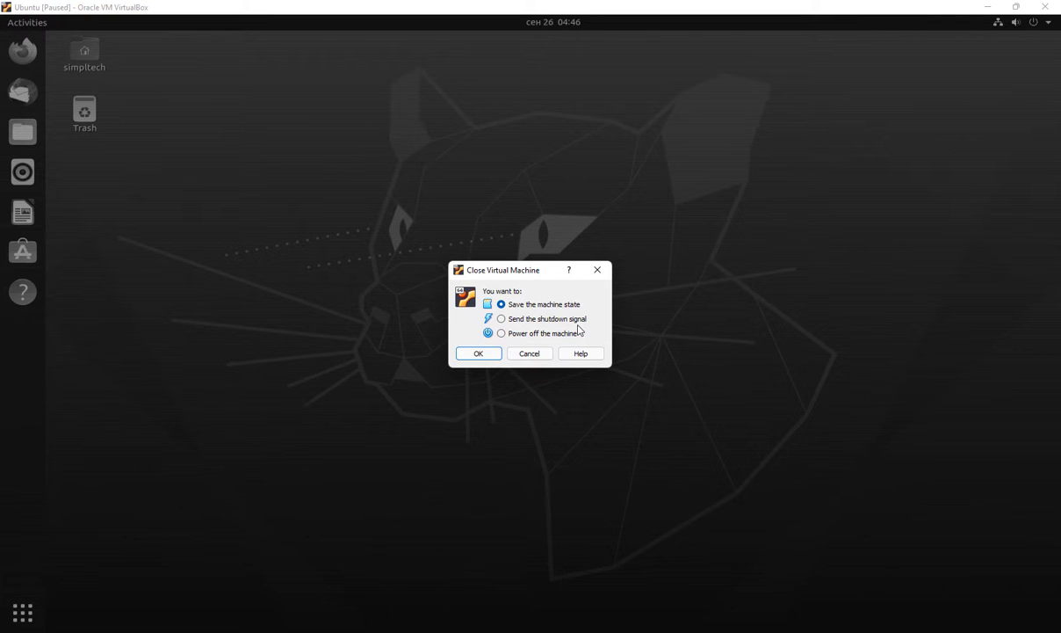
# Close the Ubuntu virtual machine by saving the machine state.
pyautogui.click(501, 333)
pyautogui.click(501, 305)
pyautogui.click(479, 353)
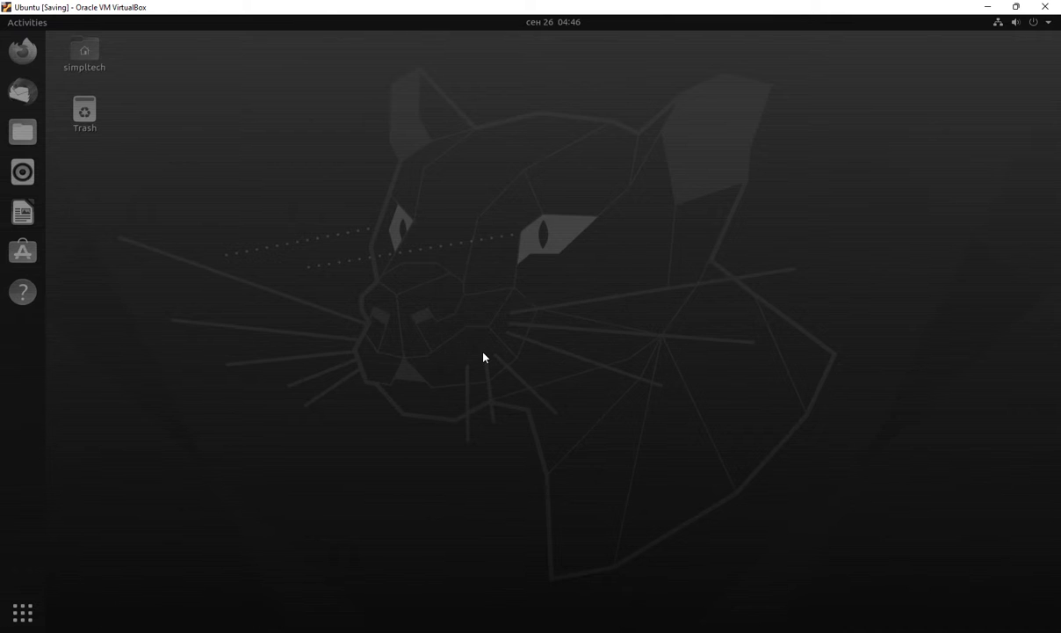